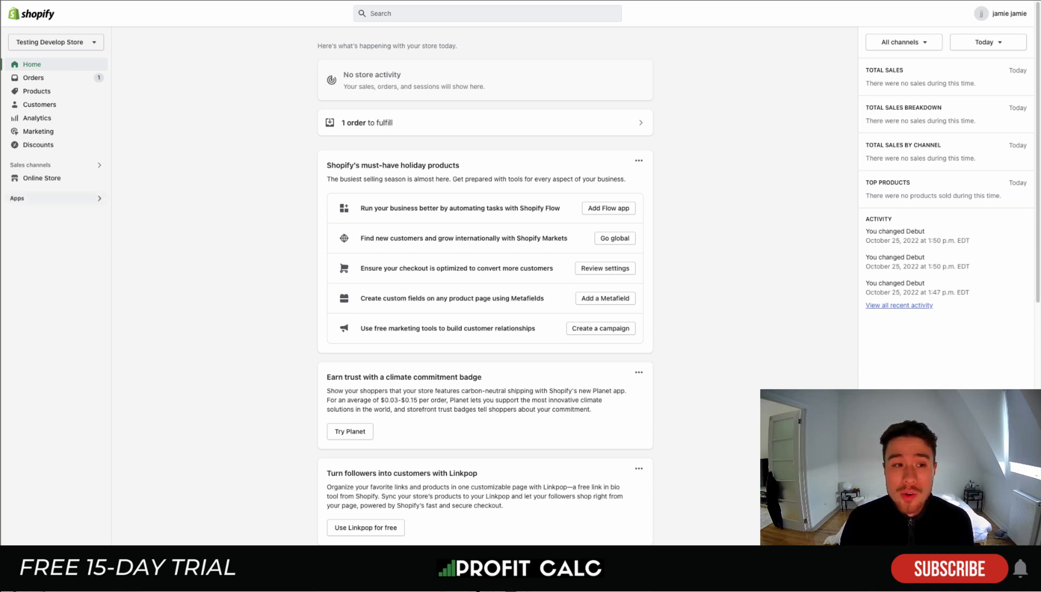
# Start a new page from Online Store > Pages.
pyautogui.click(40, 181)
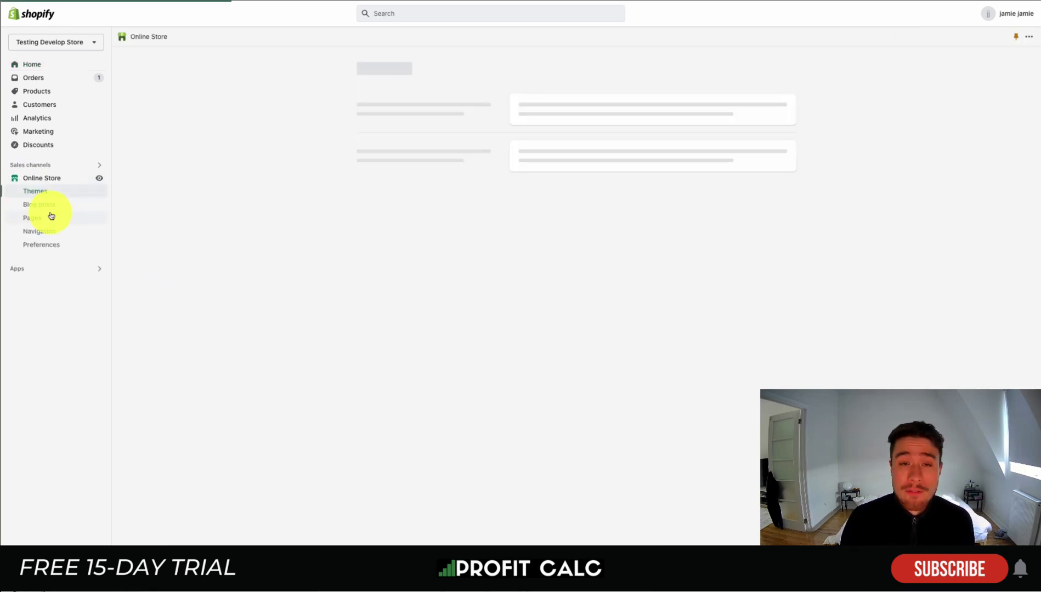
pyautogui.click(51, 216)
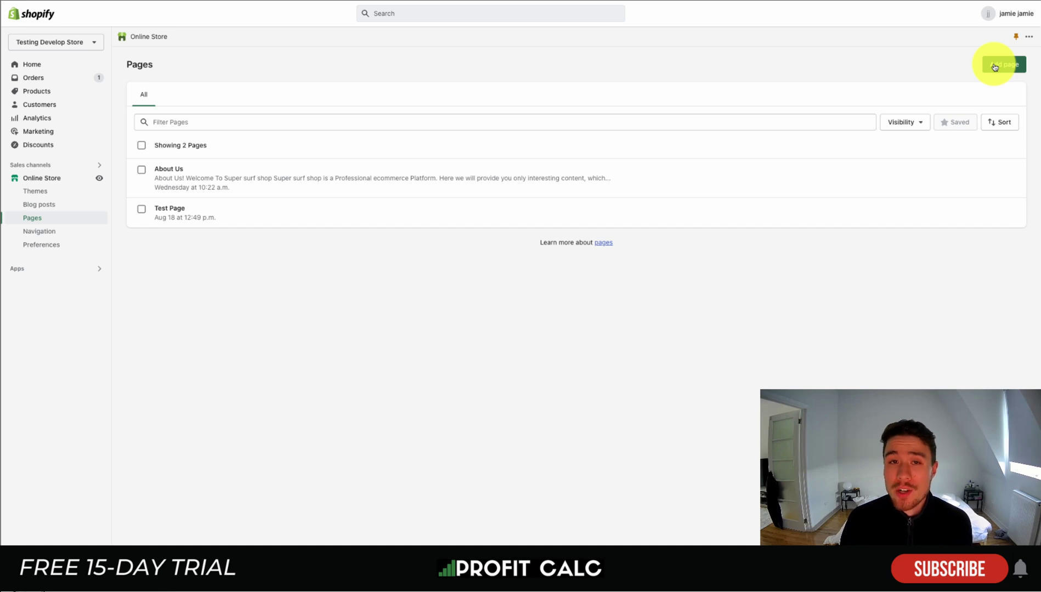
pyautogui.click(994, 67)
# Set the new page's theme template to contact instead of Default page.
pyautogui.click(491, 113)
pyautogui.click(433, 222)
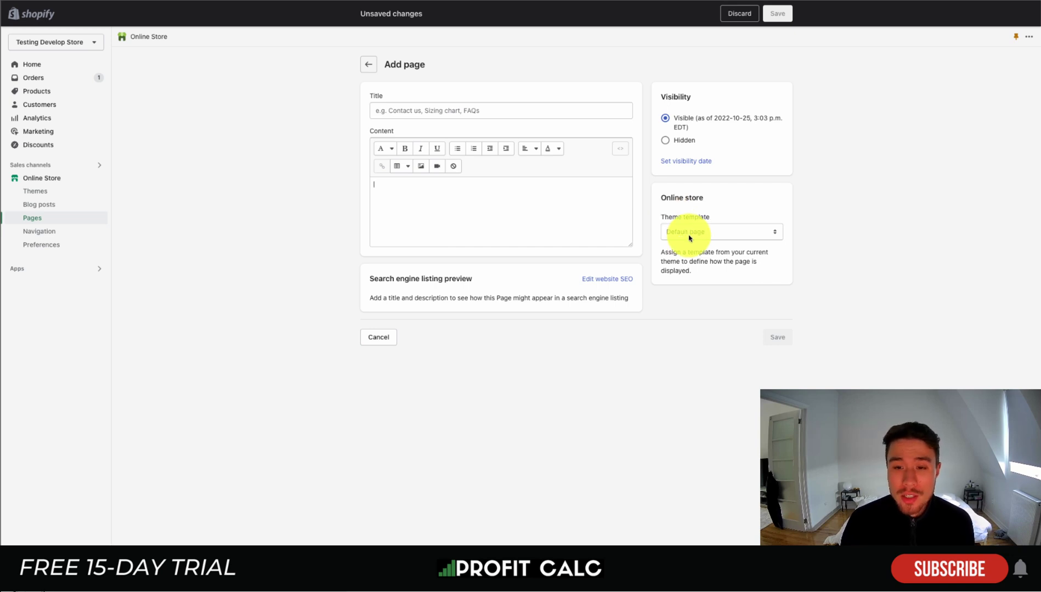
pyautogui.doubleClick(681, 217)
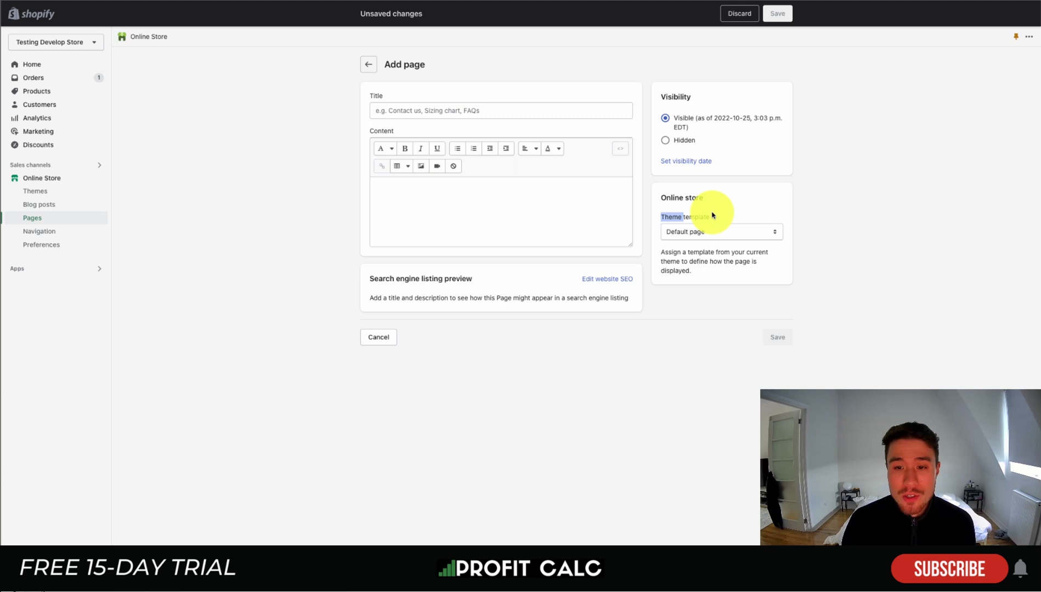
pyautogui.click(715, 231)
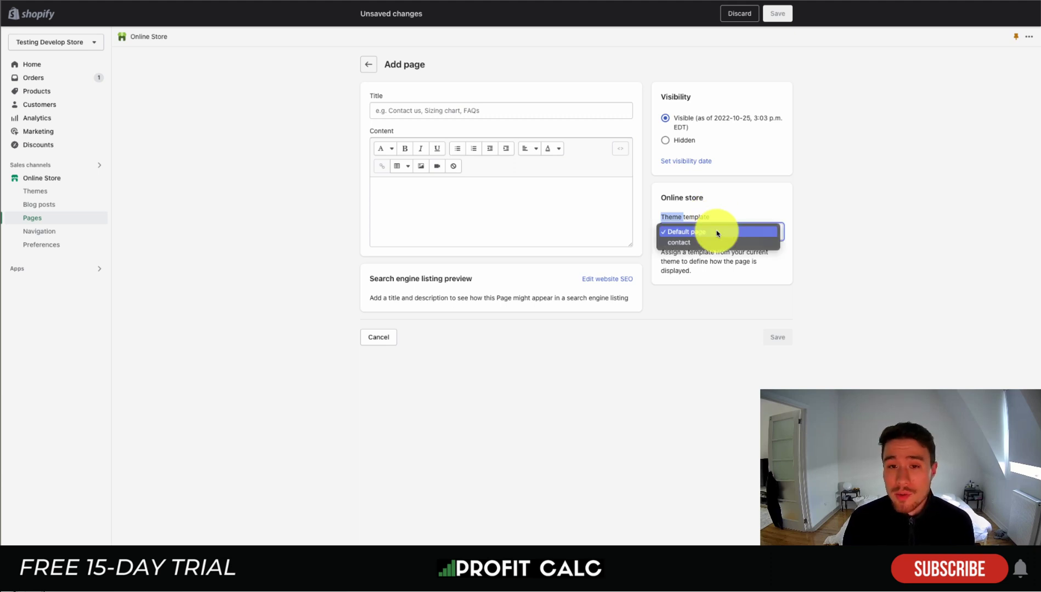
pyautogui.click(694, 243)
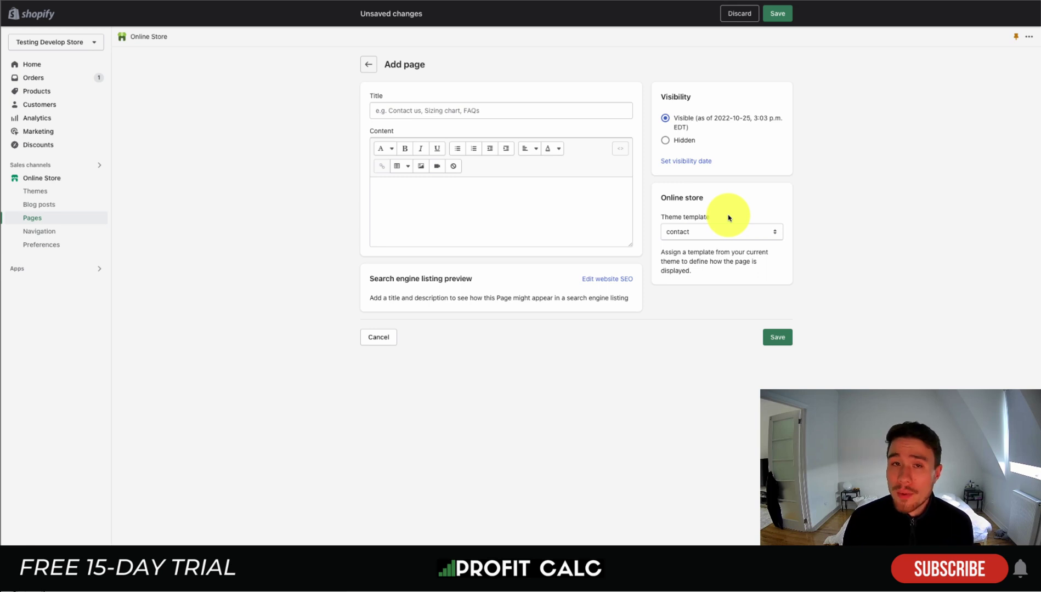
# Title the page 'Contact Us' and save it.
pyautogui.click(468, 110)
pyautogui.write('Contact Us')
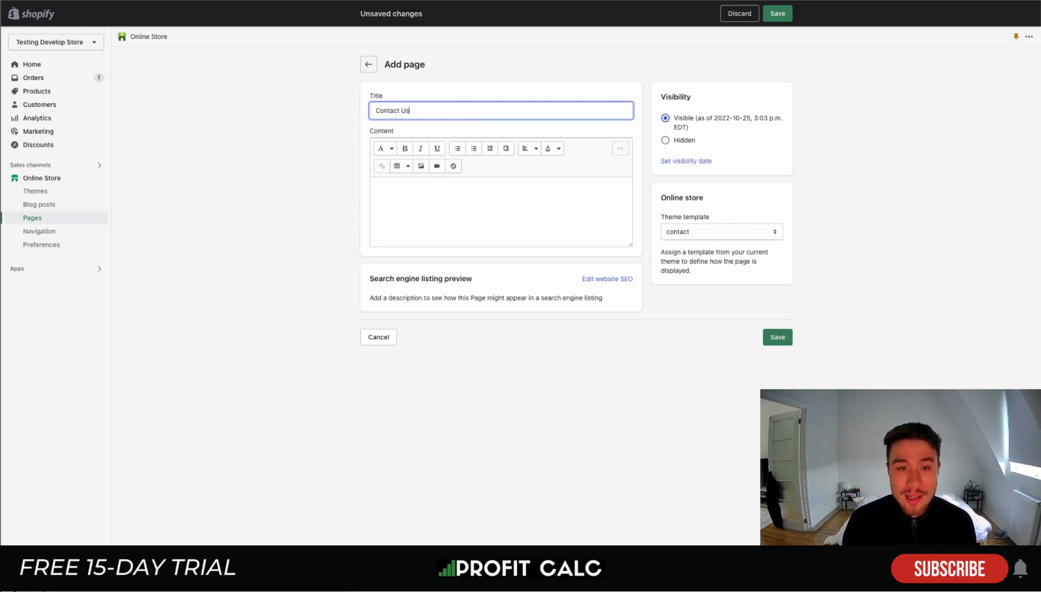
pyautogui.click(784, 15)
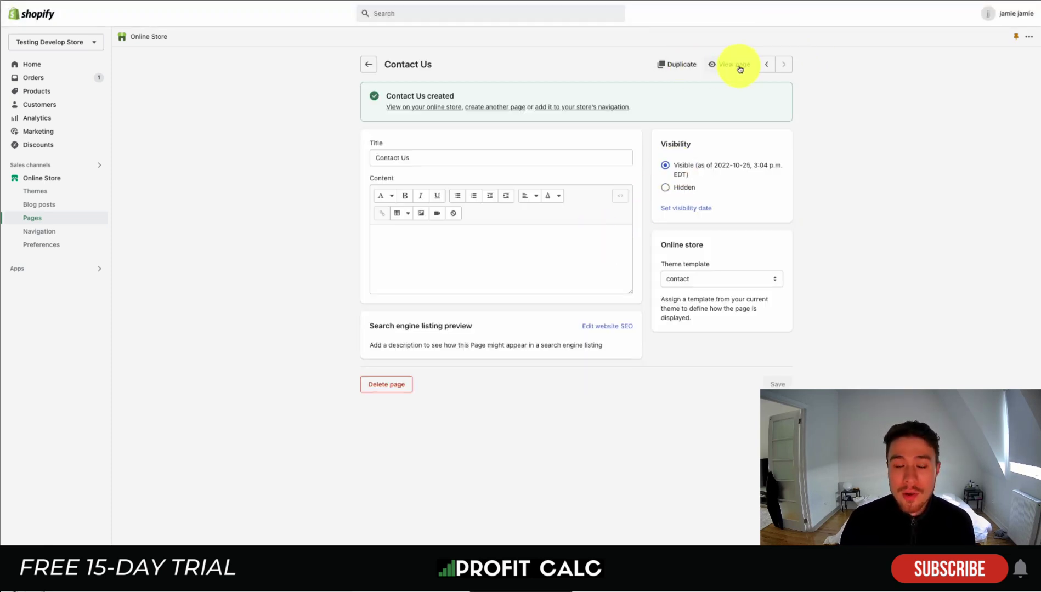
# Preview the storefront page and try its Name, Email, Phone Number and Message fields.
pyautogui.click(735, 65)
pyautogui.click(448, 144)
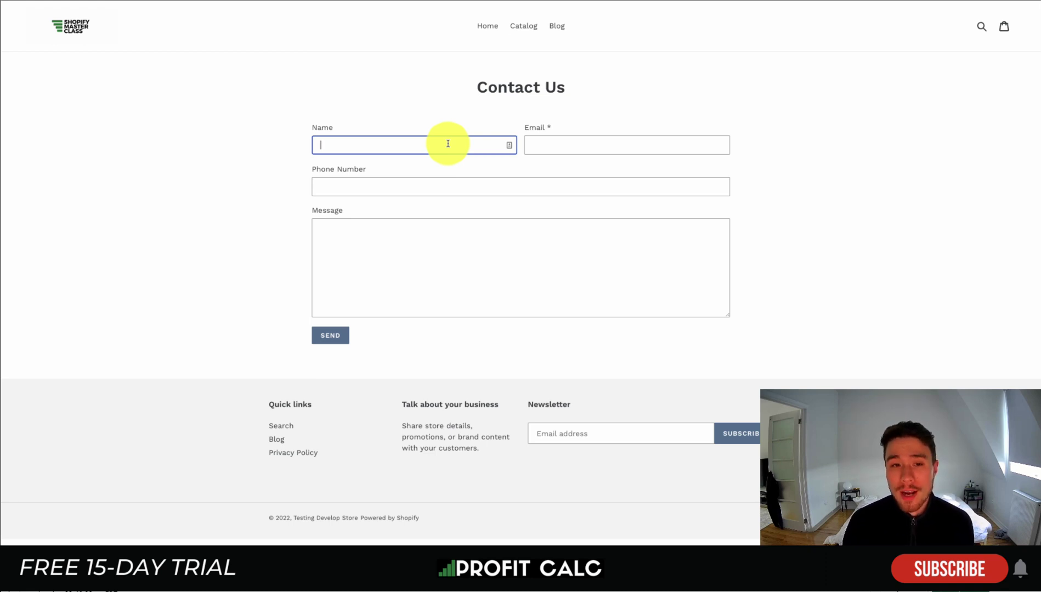
pyautogui.click(565, 144)
pyautogui.click(414, 186)
pyautogui.click(401, 259)
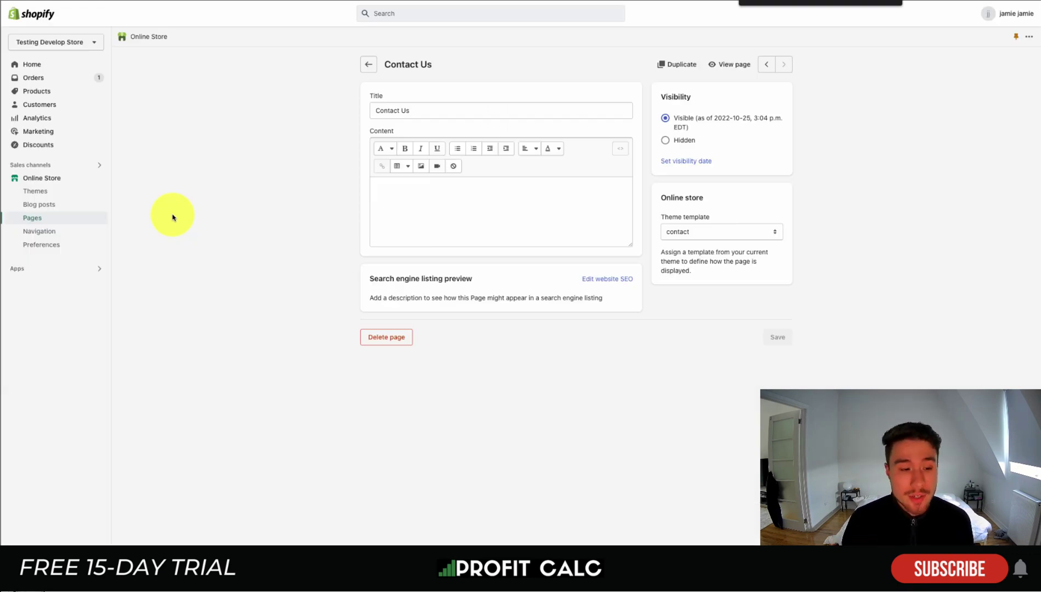
# Review the store contact email and sender email in Settings > Store details.
pyautogui.click(34, 571)
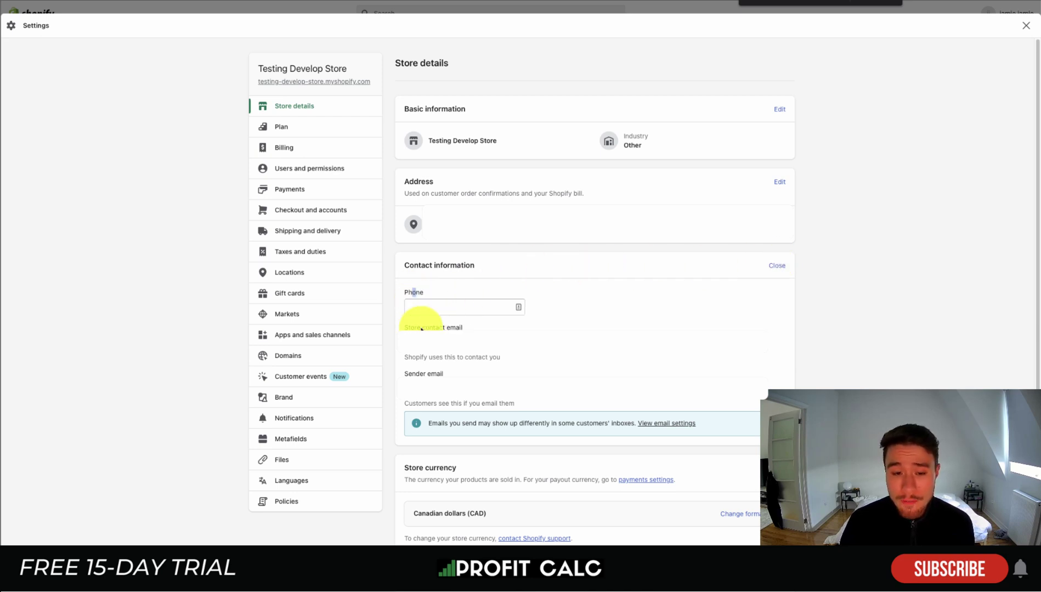
pyautogui.moveTo(421, 328); pyautogui.dragTo(462, 327)
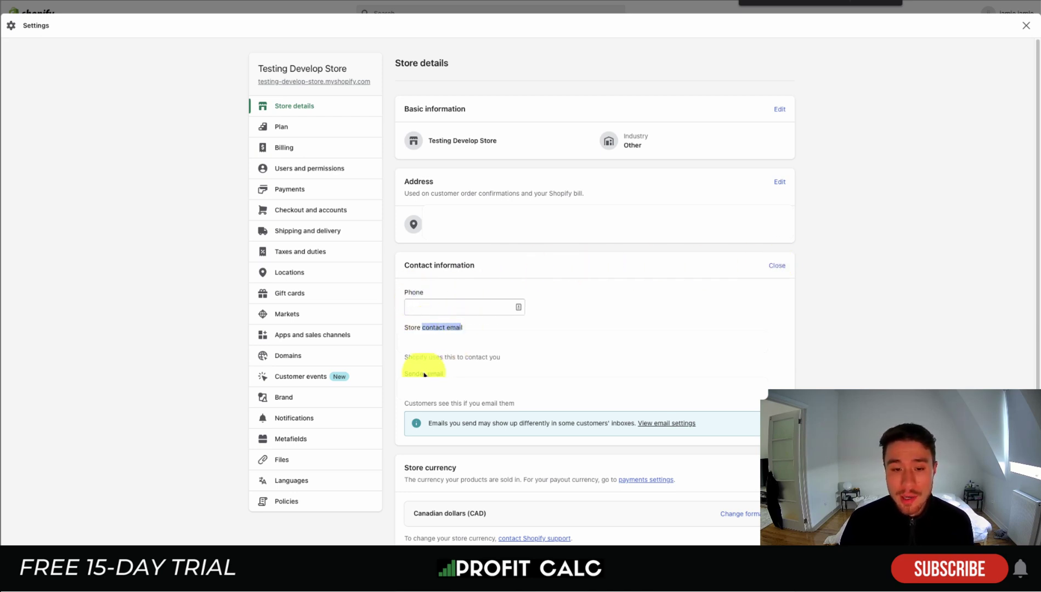
pyautogui.click(425, 374)
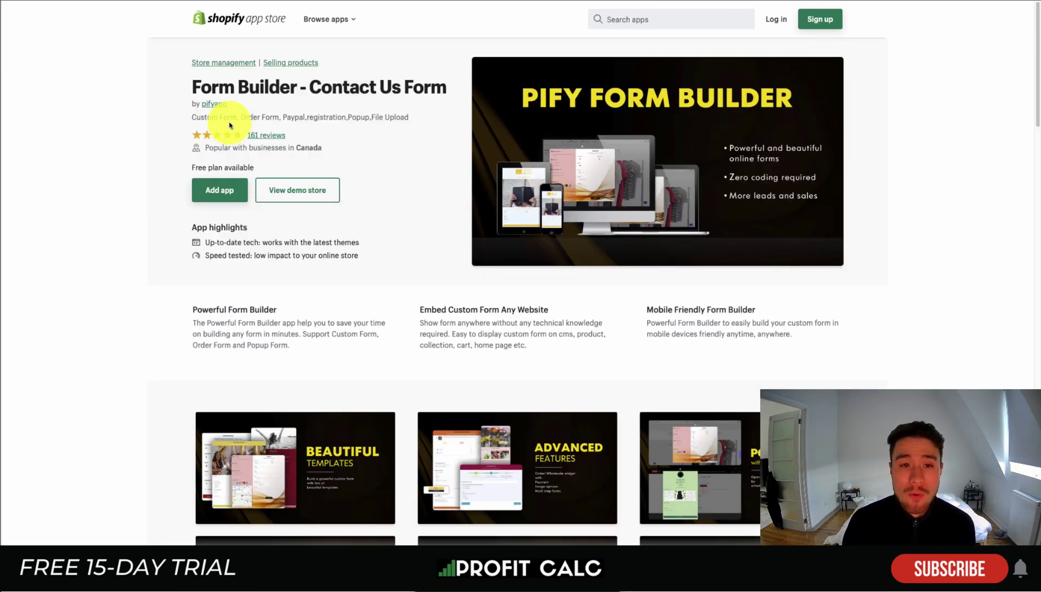
# Page through Form Builder's screenshots, from Beautiful Templates to Strong Form Designer.
pyautogui.click(340, 469)
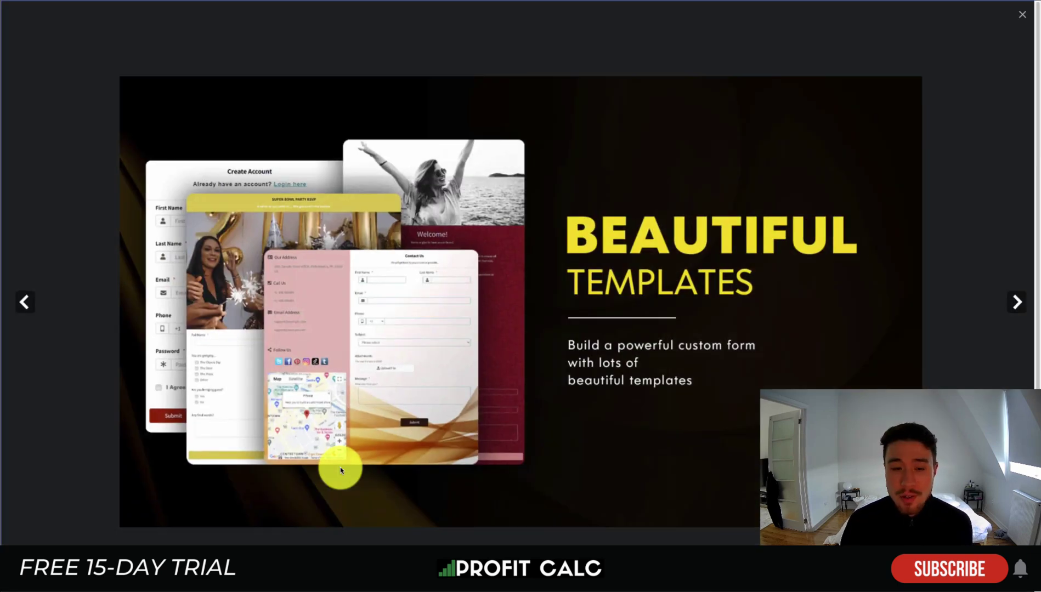
pyautogui.click(1016, 303)
pyautogui.click(1015, 303)
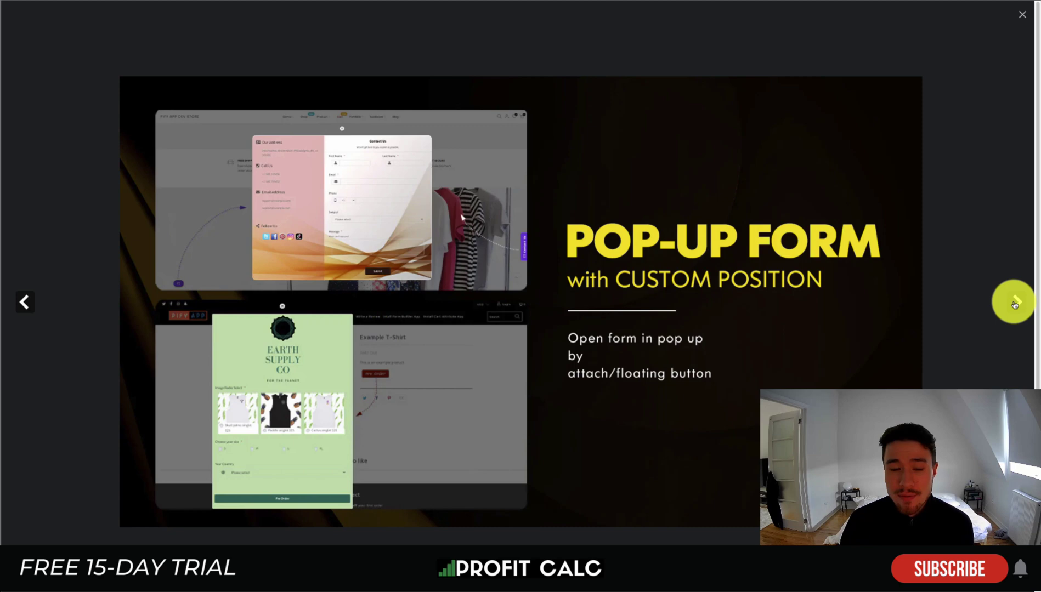
pyautogui.click(1014, 303)
pyautogui.click(1015, 303)
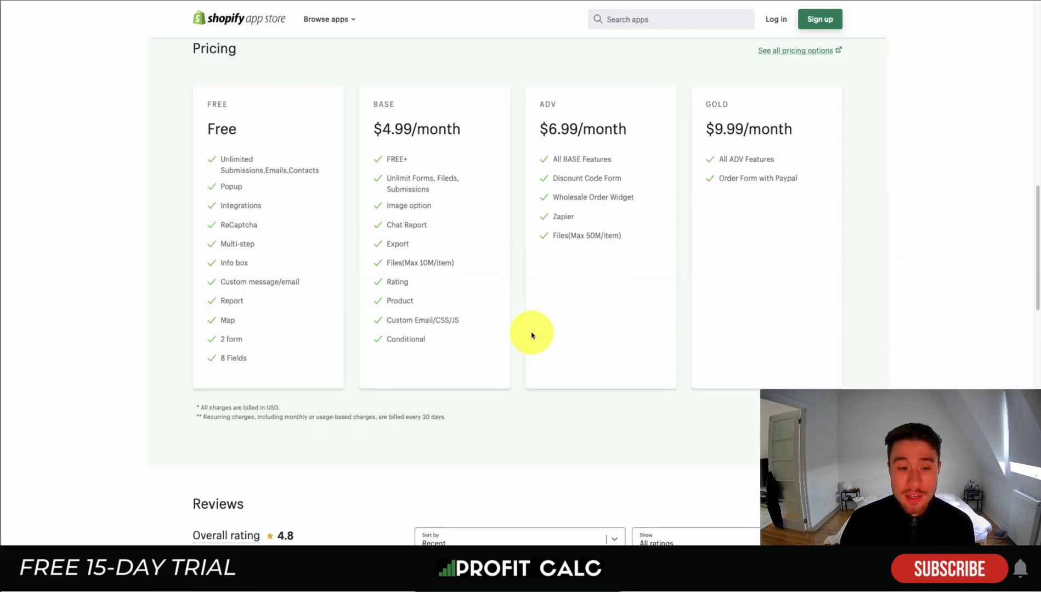
# Review the Free plan's features, including unlimited submissions and Report to 2 form.
pyautogui.scroll(1, 531, 332)
pyautogui.moveTo(247, 191); pyautogui.dragTo(255, 207)
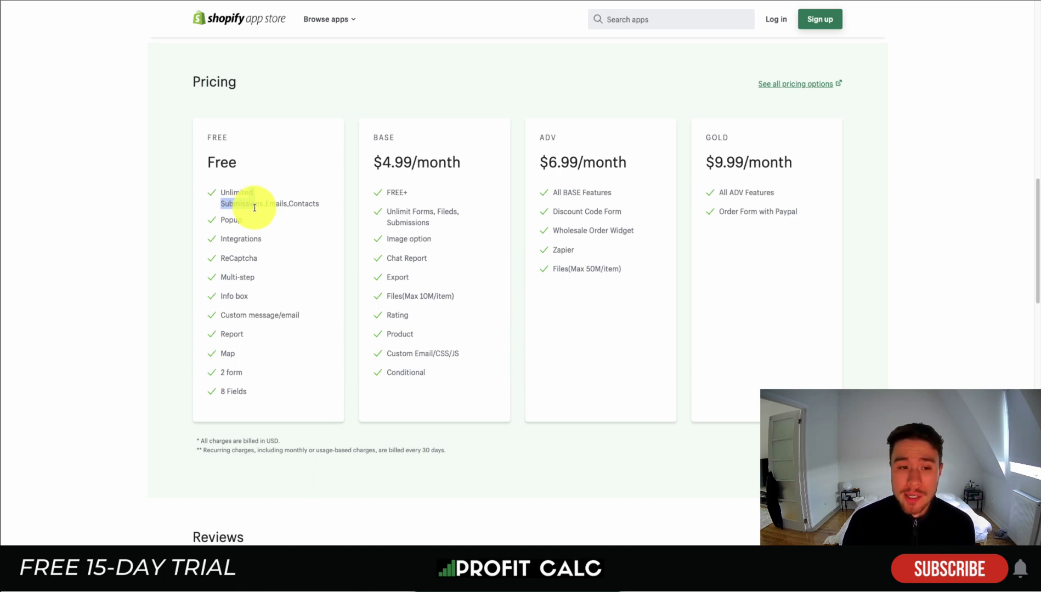
pyautogui.click(232, 231)
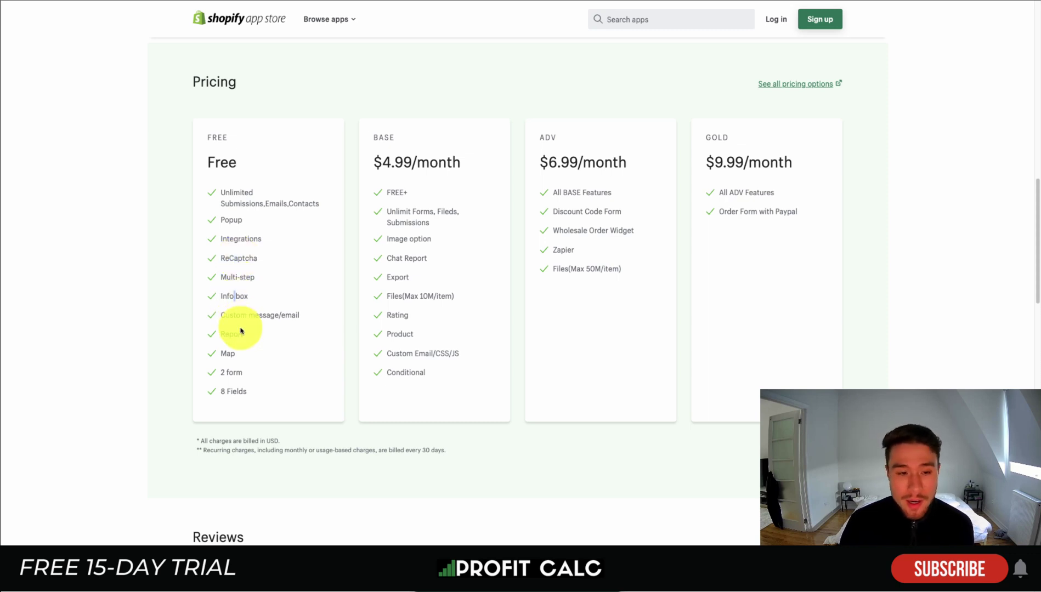
pyautogui.moveTo(233, 334); pyautogui.dragTo(251, 363)
pyautogui.click(252, 365)
pyautogui.scroll(-1, 121, 361)
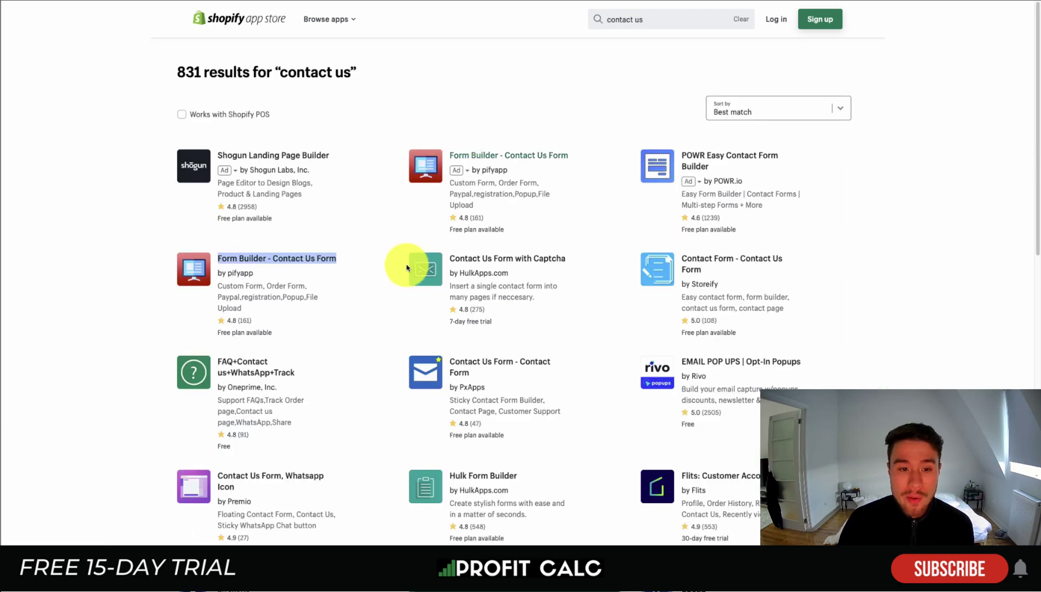
# Open the Contact Us Form - Contact Form app and review its Free plan's five features.
pyautogui.scroll(-1, 513, 343)
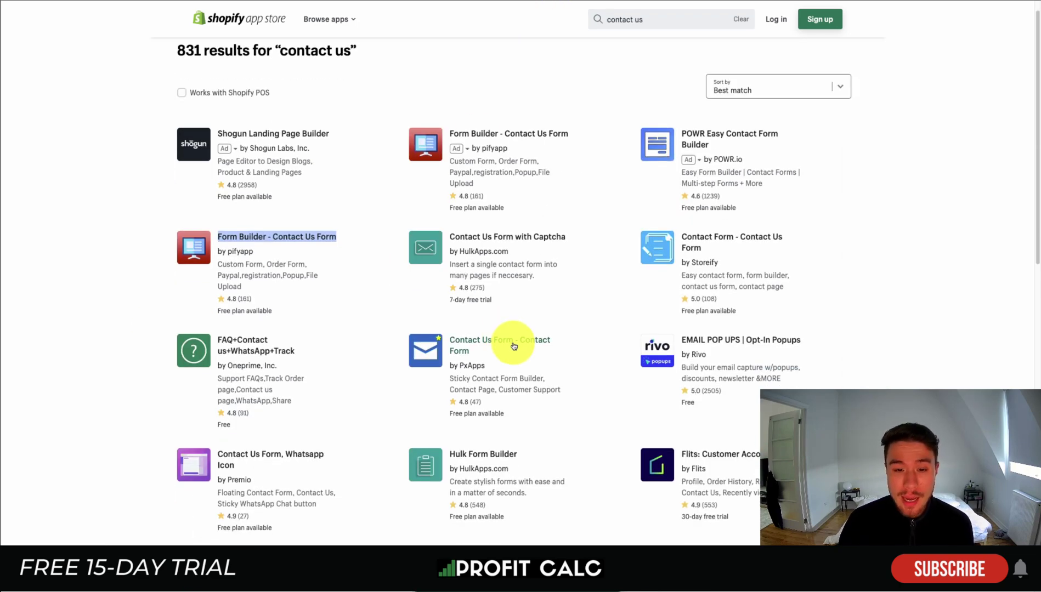
pyautogui.click(518, 342)
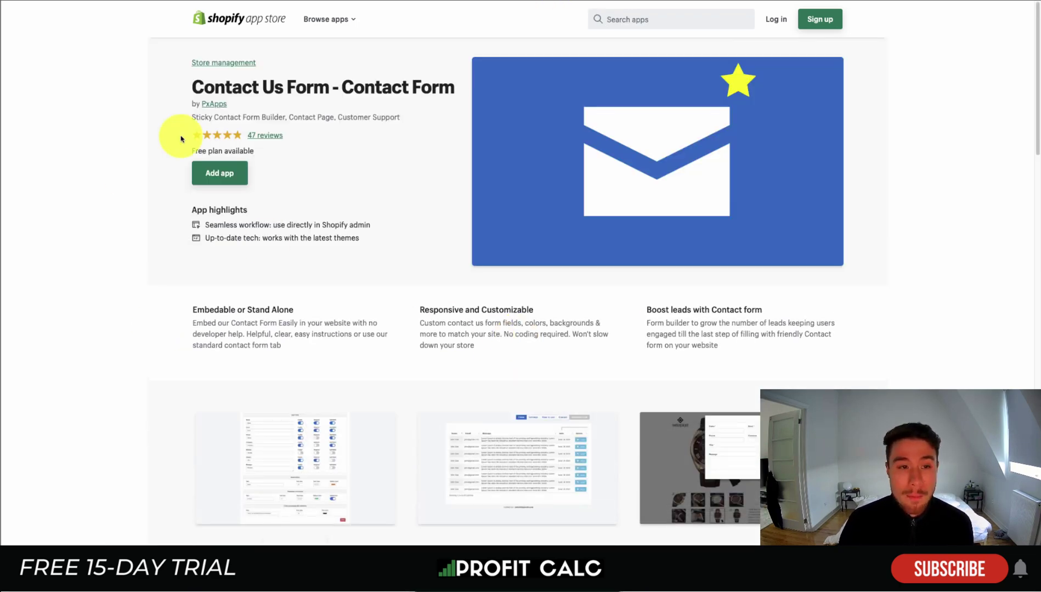
pyautogui.scroll(-1, 158, 152)
pyautogui.scroll(-15, 159, 152)
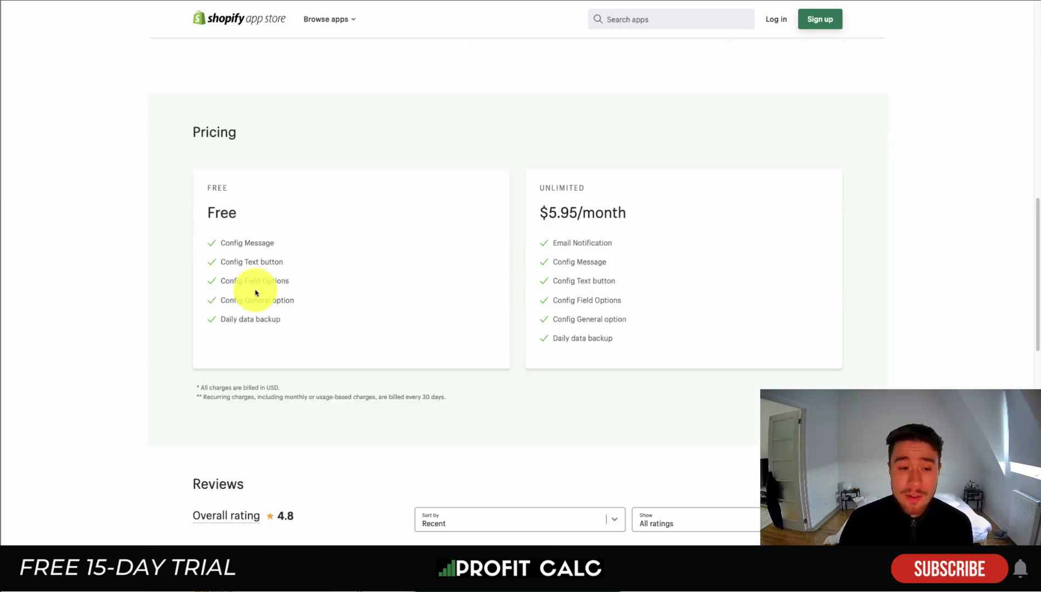
pyautogui.moveTo(230, 236); pyautogui.dragTo(283, 323)
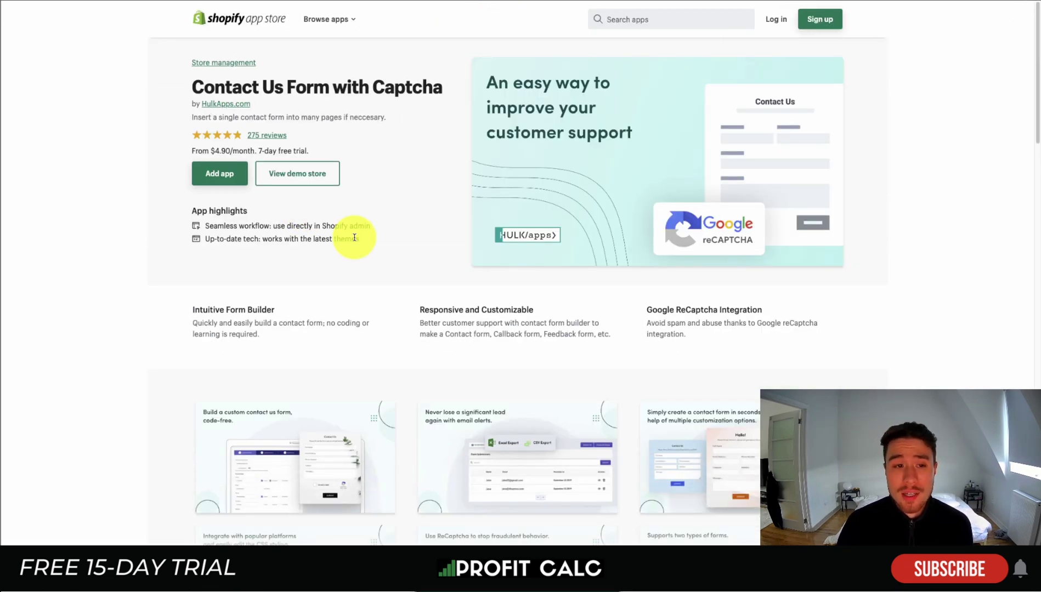
pyautogui.scroll(-15, 351, 238)
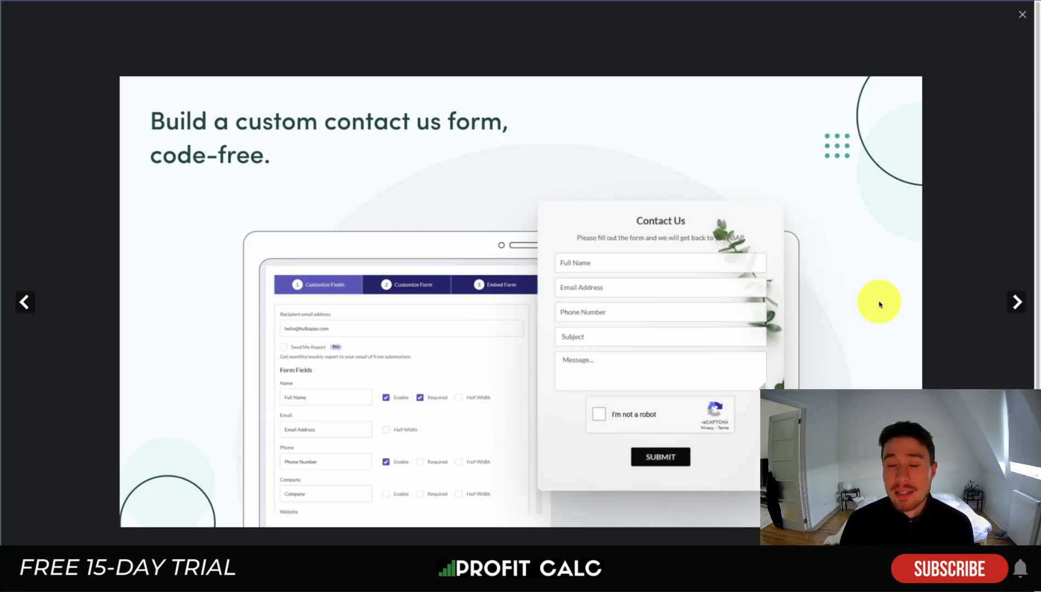